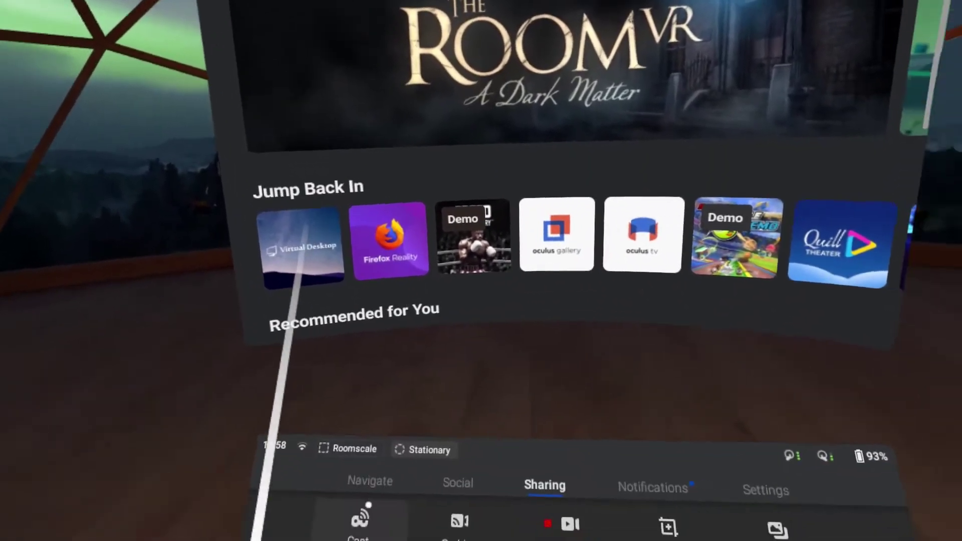
Step: Switch to Firefox Reality from the recently used apps on the headset's home screen
{"action": "left_click", "coordinate": [370, 480]}
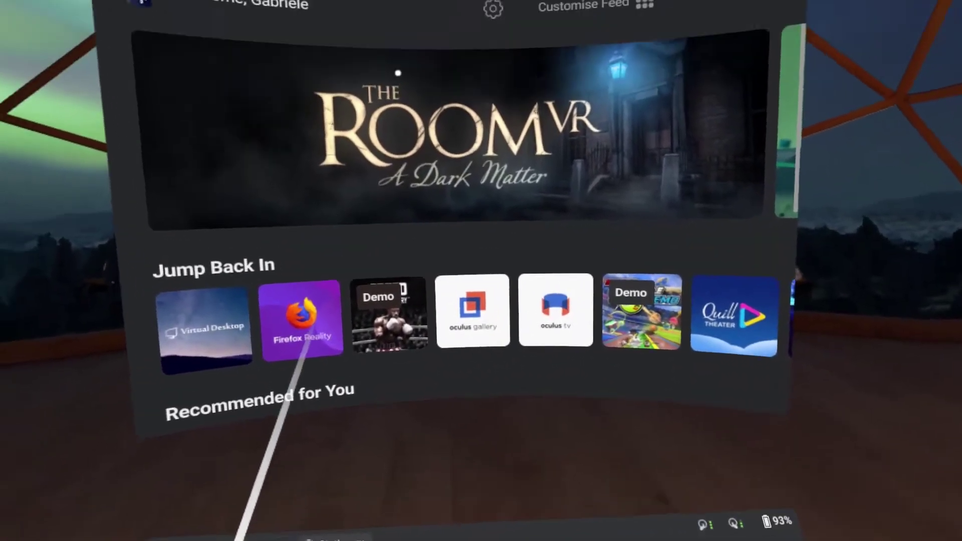
{"action": "left_click", "coordinate": [302, 346]}
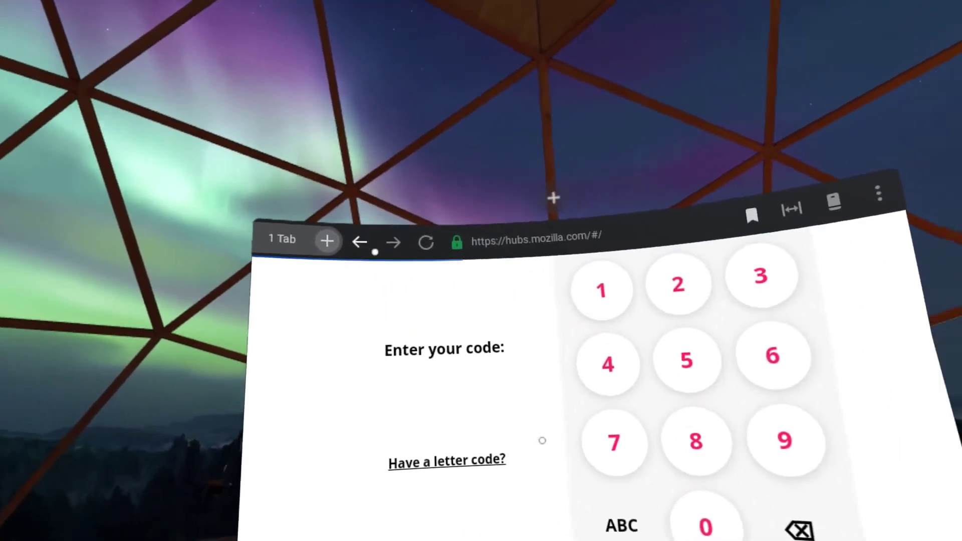
Step: Open the favourite room Tutorial VR (Quest) on the Mozilla Hubs home page and enter it with the default microphone
{"action": "left_click", "coordinate": [270, 192]}
{"action": "scroll", "coordinate": [389, 458], "scroll_direction": "up", "scroll_amount": 10}
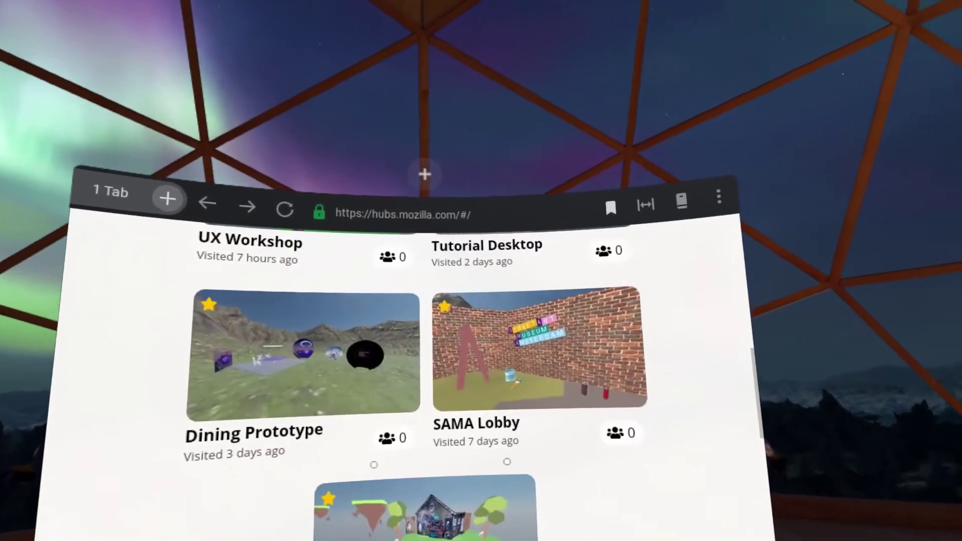
{"action": "scroll", "coordinate": [630, 431], "scroll_direction": "up", "scroll_amount": 3}
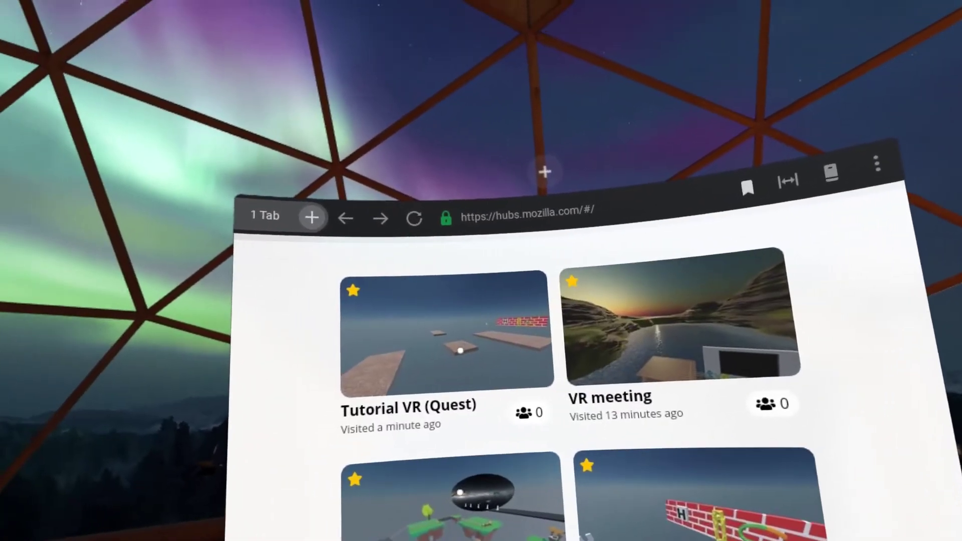
{"action": "left_click", "coordinate": [450, 341]}
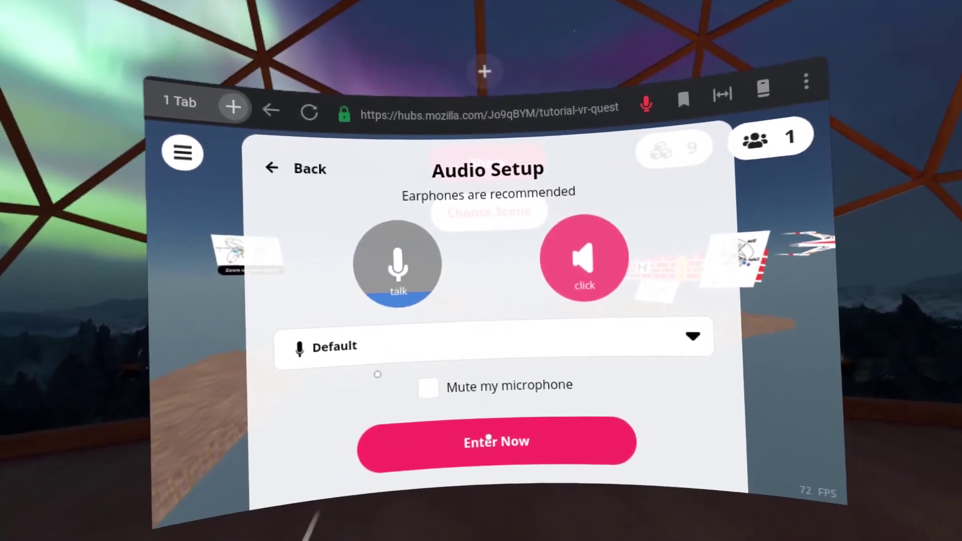
{"action": "left_click", "coordinate": [484, 461]}
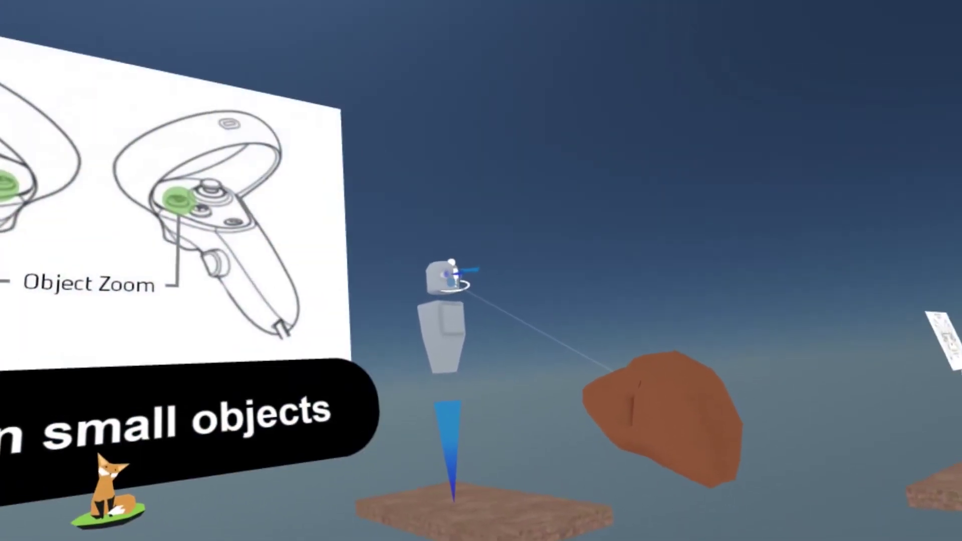
{"action": "left_click", "coordinate": [452, 279]}
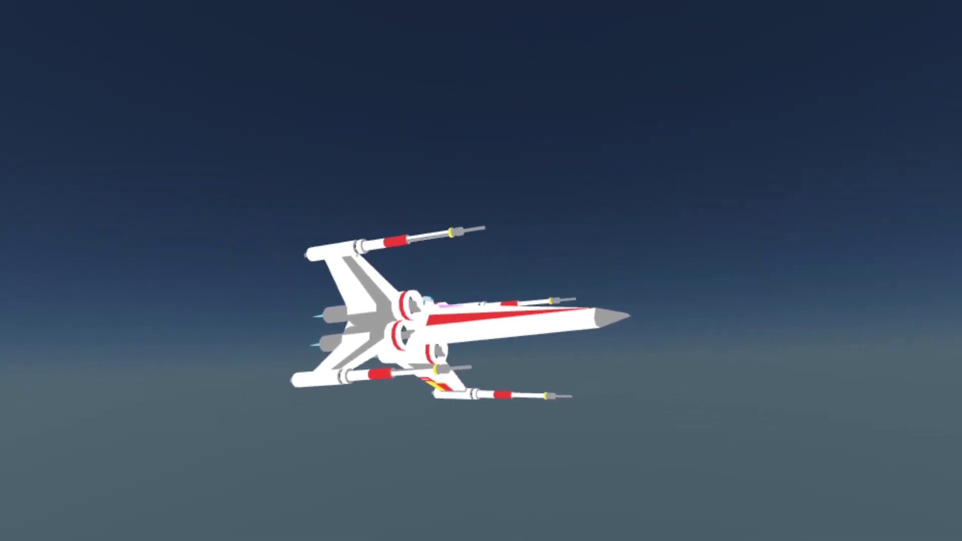
Step: Search the Google Poly models for "tie fighter" to add to the room
{"action": "key", "text": "Escape"}
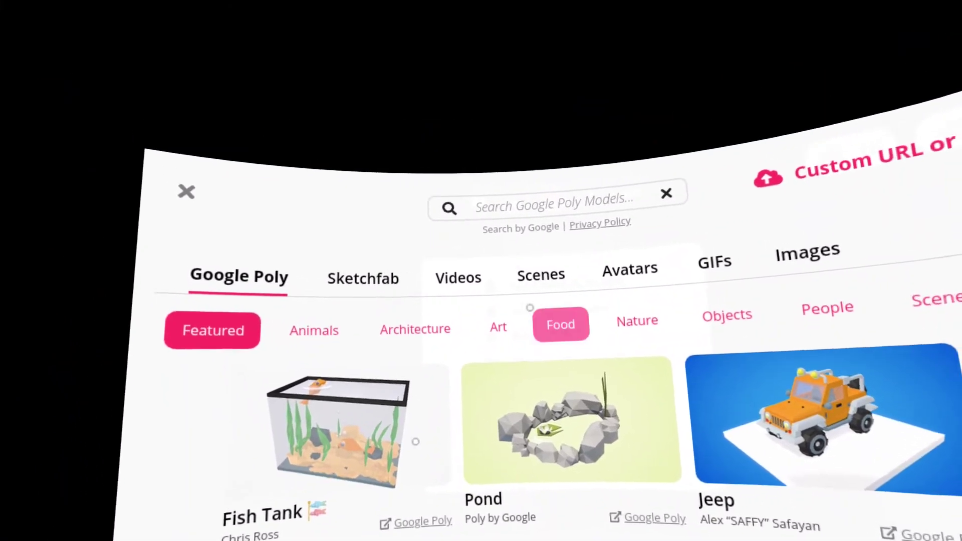
{"action": "left_click", "coordinate": [469, 234]}
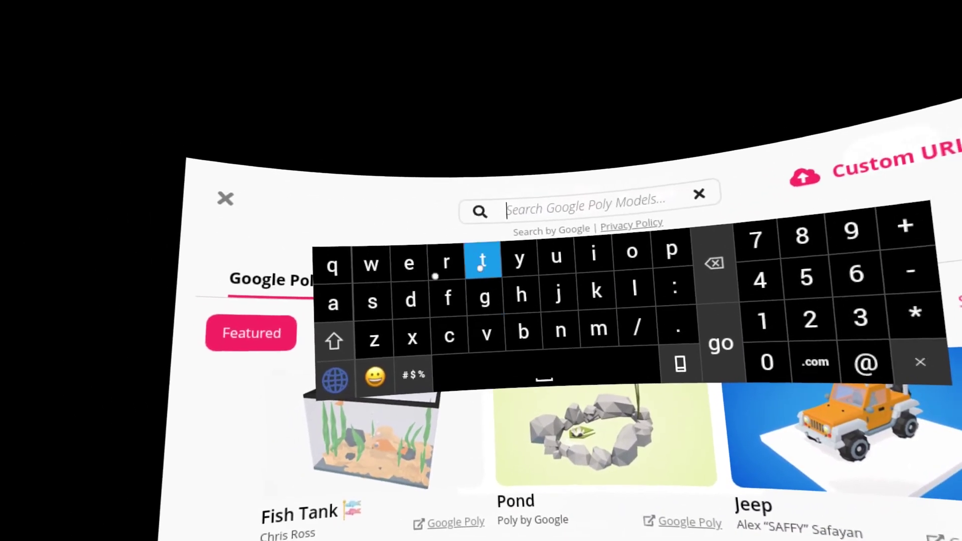
{"action": "left_click", "coordinate": [469, 267]}
{"action": "left_click", "coordinate": [570, 262]}
{"action": "left_click", "coordinate": [385, 274]}
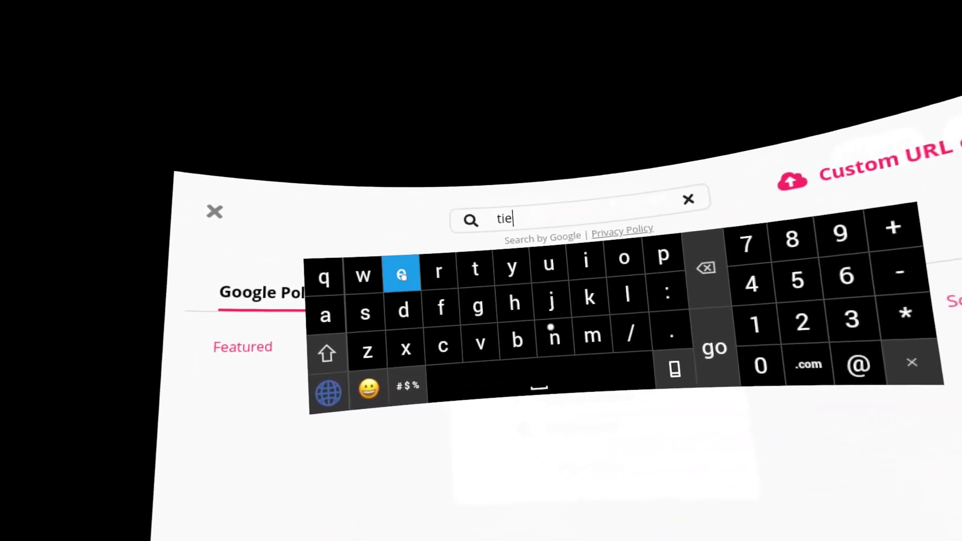
{"action": "left_click", "coordinate": [519, 378]}
{"action": "left_click", "coordinate": [440, 317]}
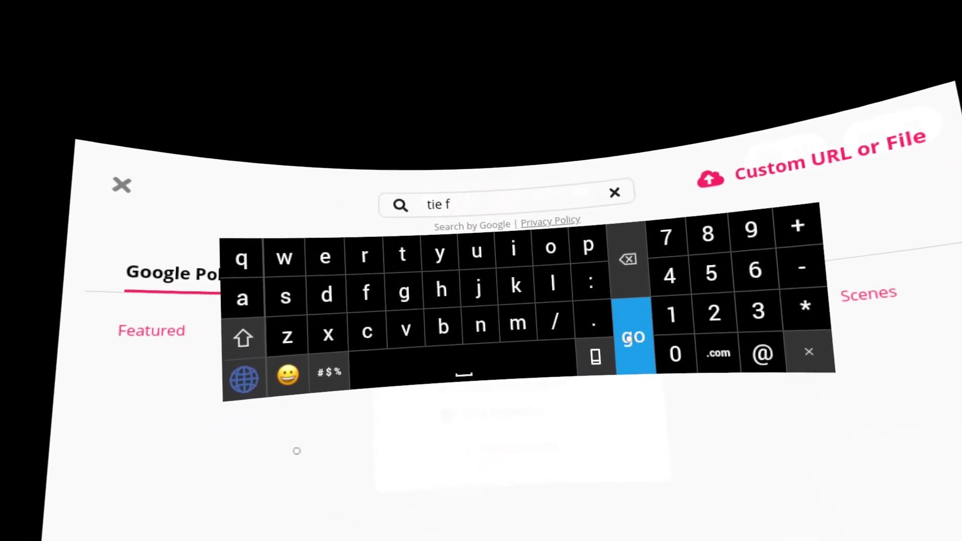
{"action": "left_click", "coordinate": [627, 336]}
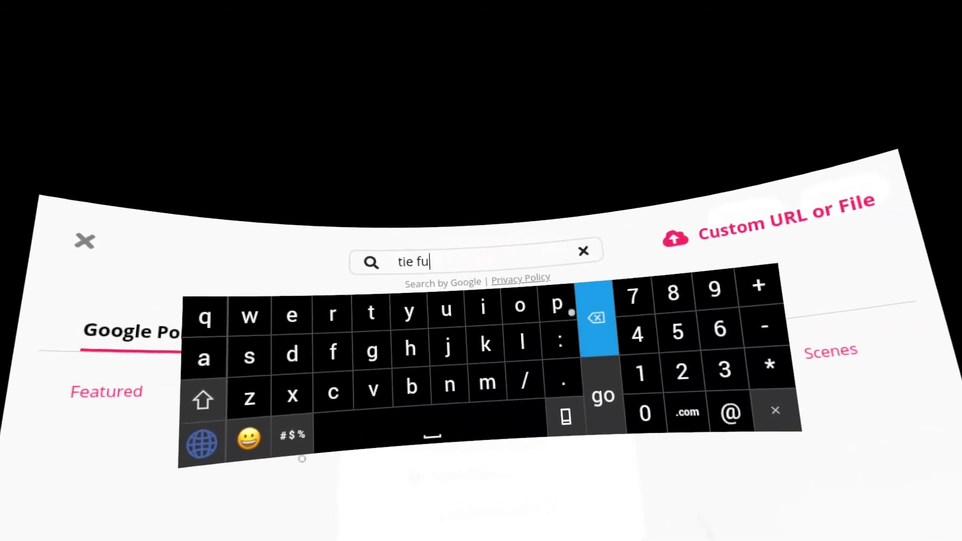
{"action": "left_click", "coordinate": [597, 317]}
{"action": "left_click", "coordinate": [497, 301]}
{"action": "left_click", "coordinate": [415, 343]}
{"action": "left_click", "coordinate": [452, 338]}
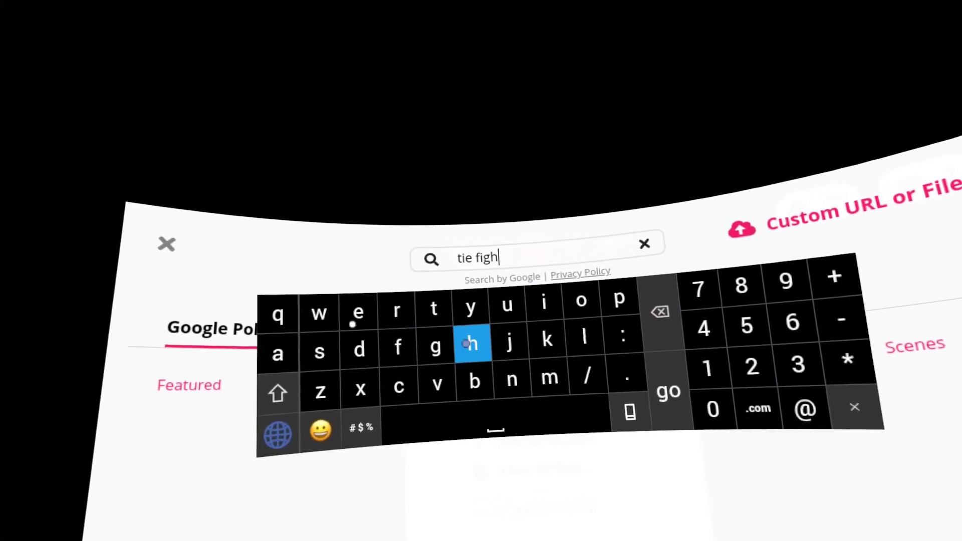
{"action": "left_click", "coordinate": [413, 303]}
{"action": "left_click", "coordinate": [387, 306]}
{"action": "left_click", "coordinate": [424, 304]}
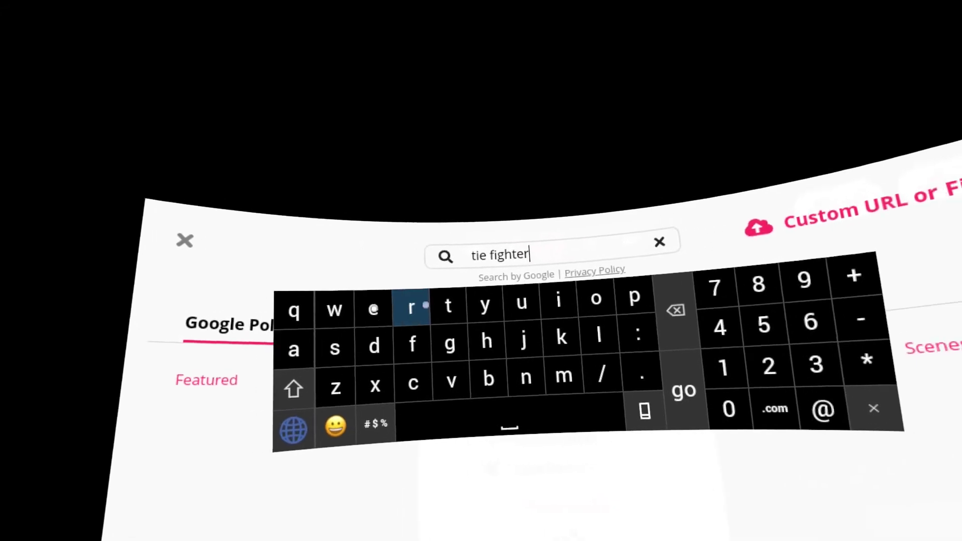
{"action": "left_click", "coordinate": [565, 367]}
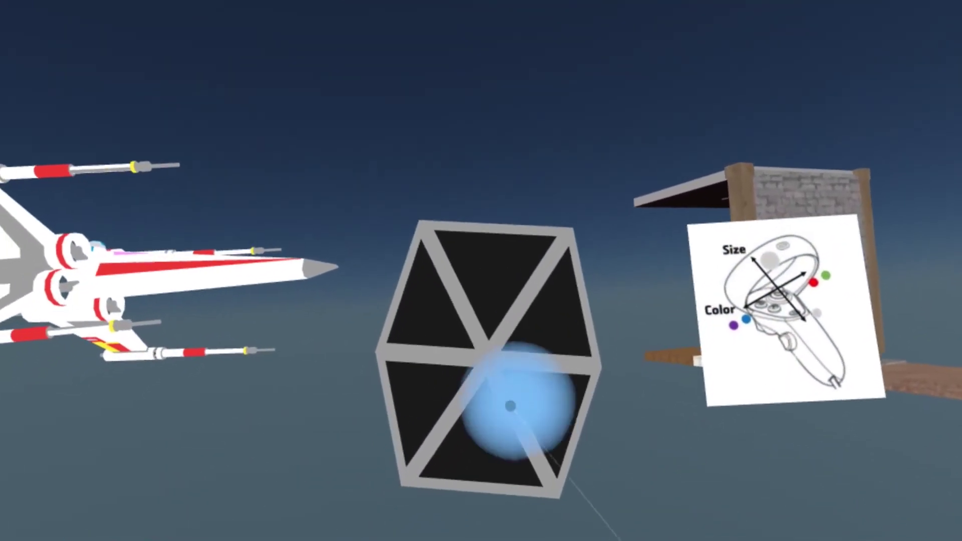
Step: Position the TIE fighter model in front of the X-wing's nose
{"action": "left_click_drag", "start_coordinate": [510, 406], "coordinate": [594, 427]}
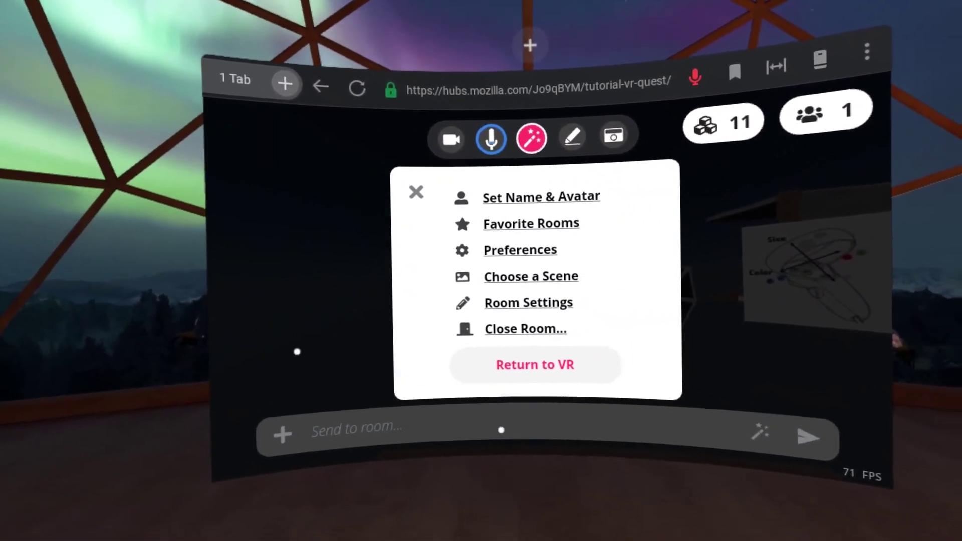
Step: Create a text object reading "pew pew" in the room from the chat message
{"action": "left_click", "coordinate": [500, 422]}
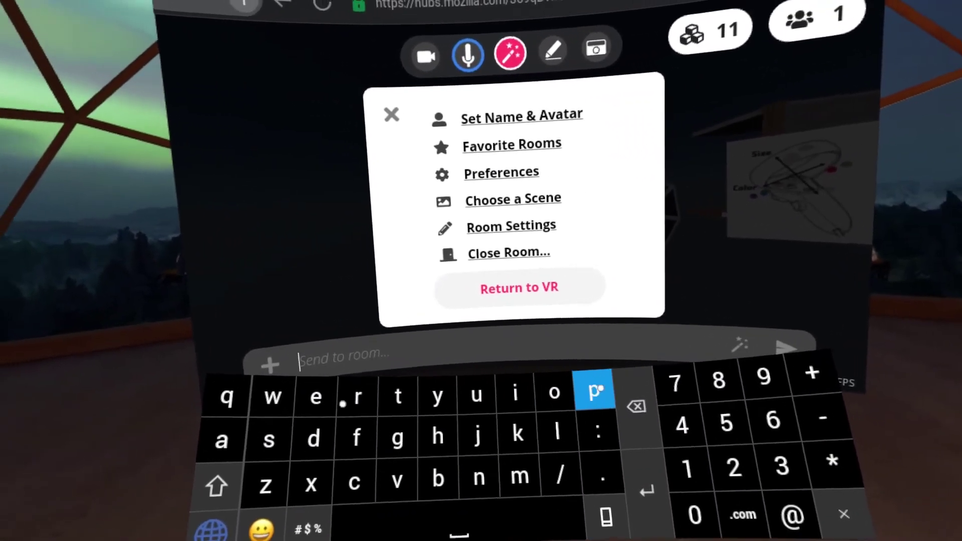
{"action": "left_click", "coordinate": [629, 382]}
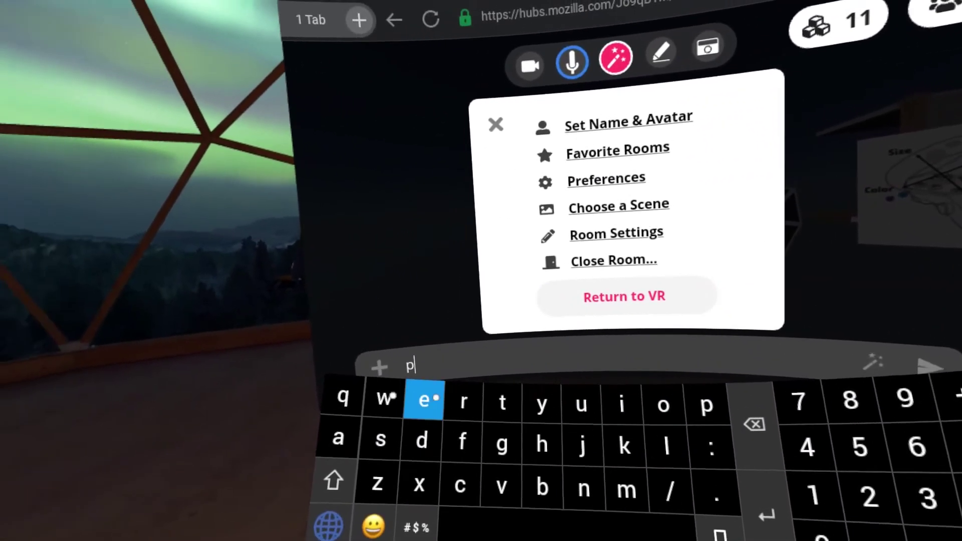
{"action": "type", "text": "ew p"}
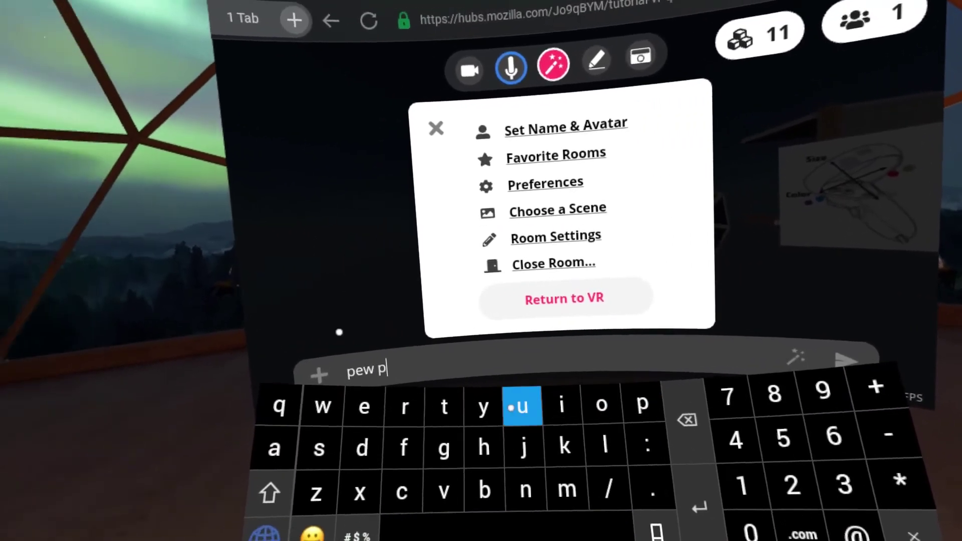
{"action": "type", "text": "ew"}
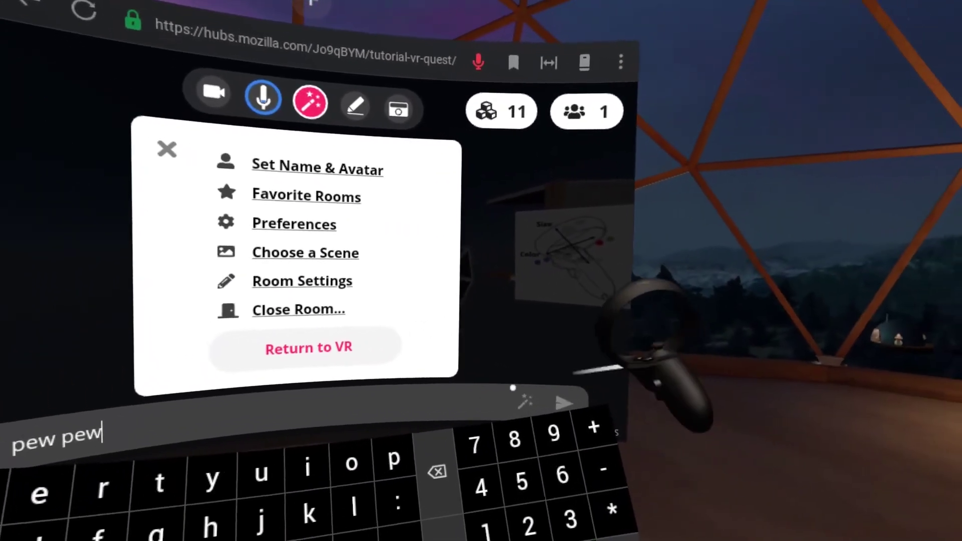
{"action": "left_click", "coordinate": [518, 412]}
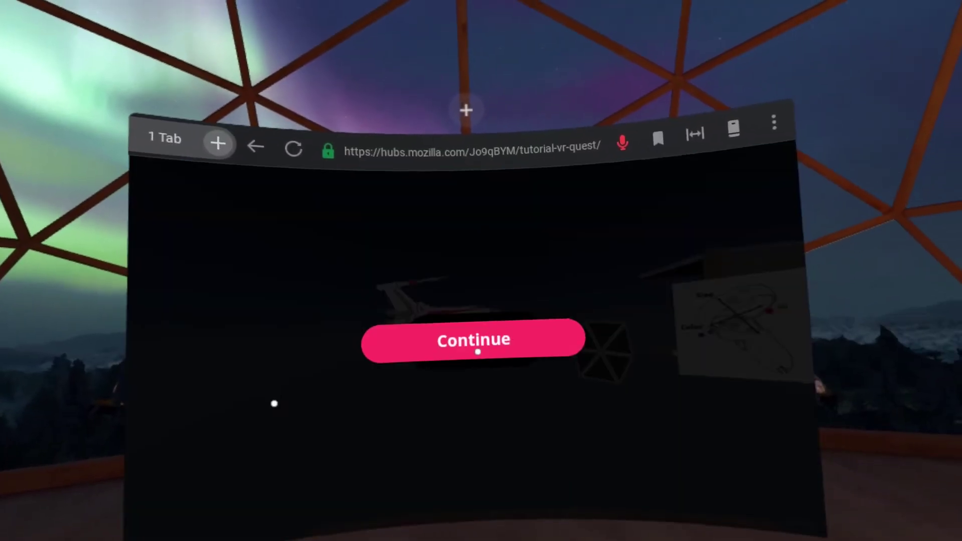
Step: Return to VR and reposition the "pew pew" text object near the X-wing
{"action": "left_click", "coordinate": [478, 352]}
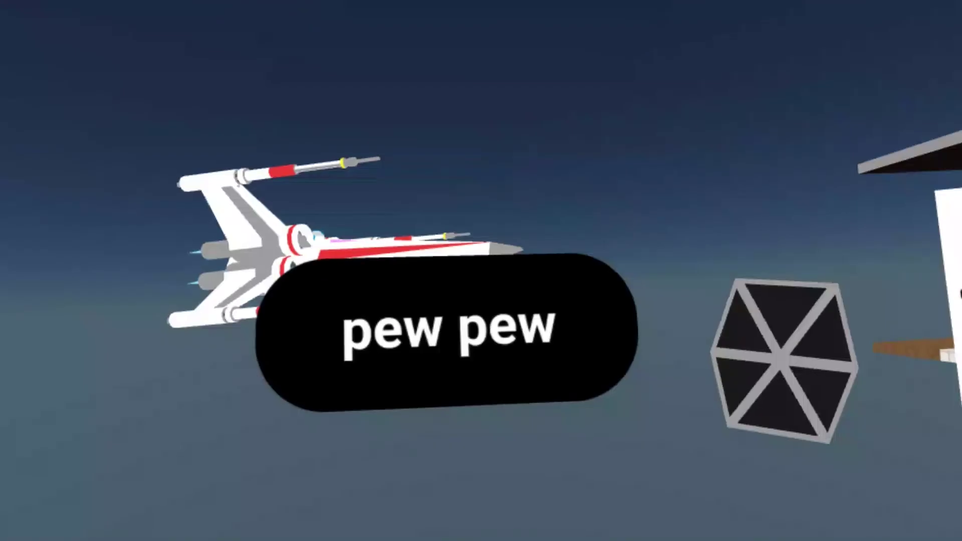
{"action": "left_click_drag", "start_coordinate": [478, 377], "coordinate": [503, 422]}
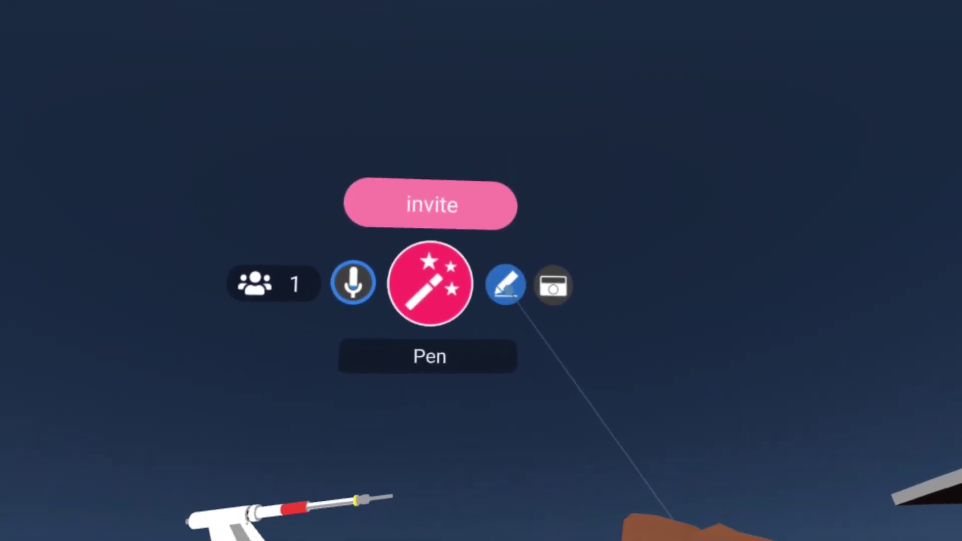
Step: Take out the Pen for drawing in the room
{"action": "left_click", "coordinate": [525, 298]}
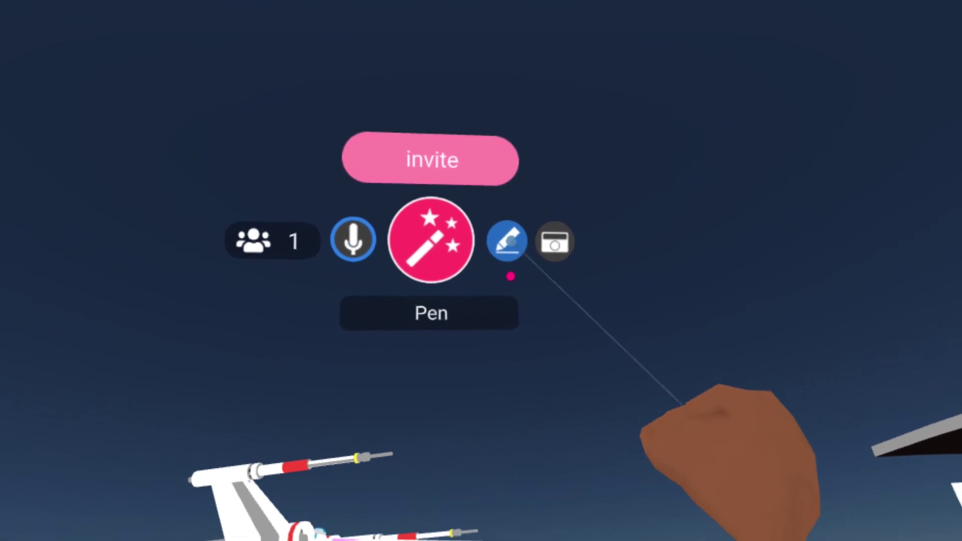